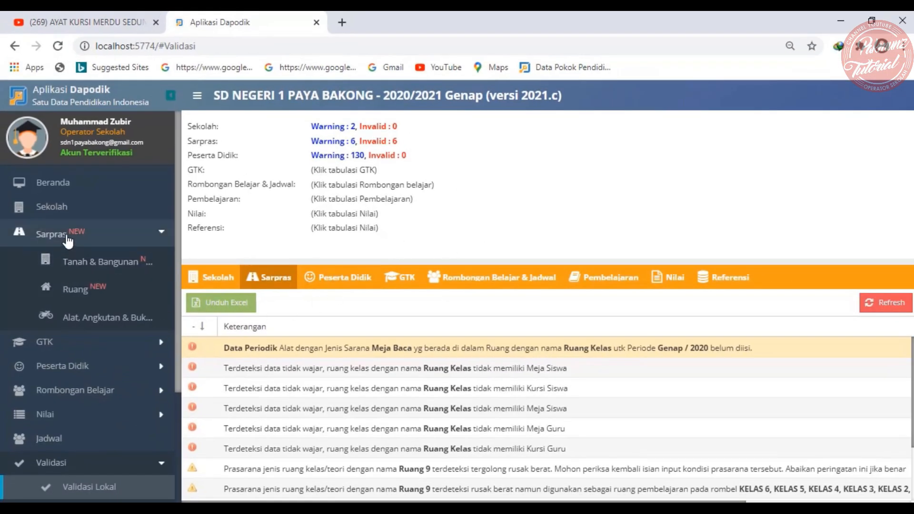
Open the land and building data and select the school's land record to show its buildings.
{"action": "left_click", "coordinate": [116, 266]}
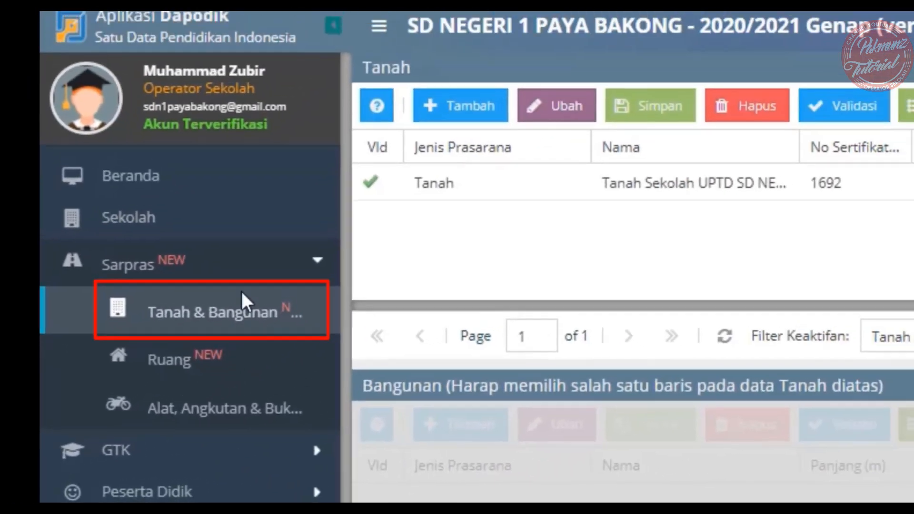
{"action": "left_click", "coordinate": [436, 214]}
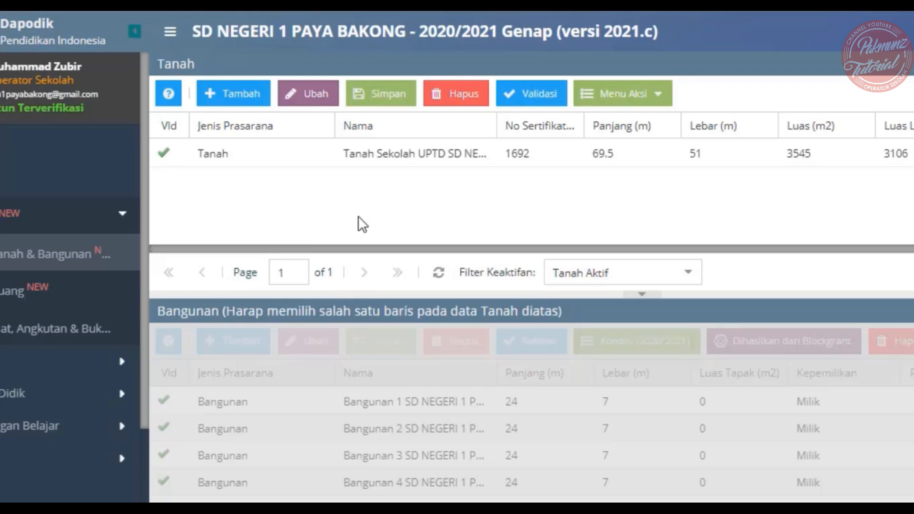
{"action": "left_click", "coordinate": [202, 166]}
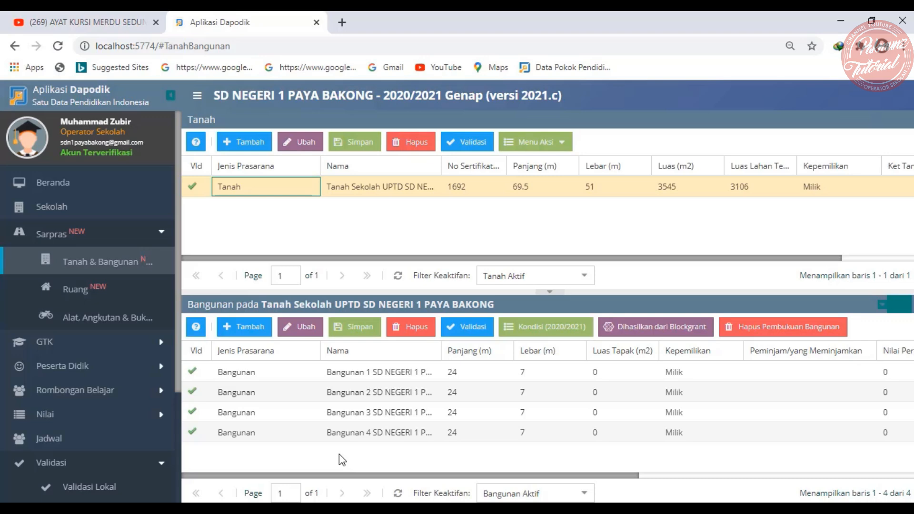
Try to delete classroom Ruang 2 from the room data and close the list of its derived data.
{"action": "left_click", "coordinate": [95, 298]}
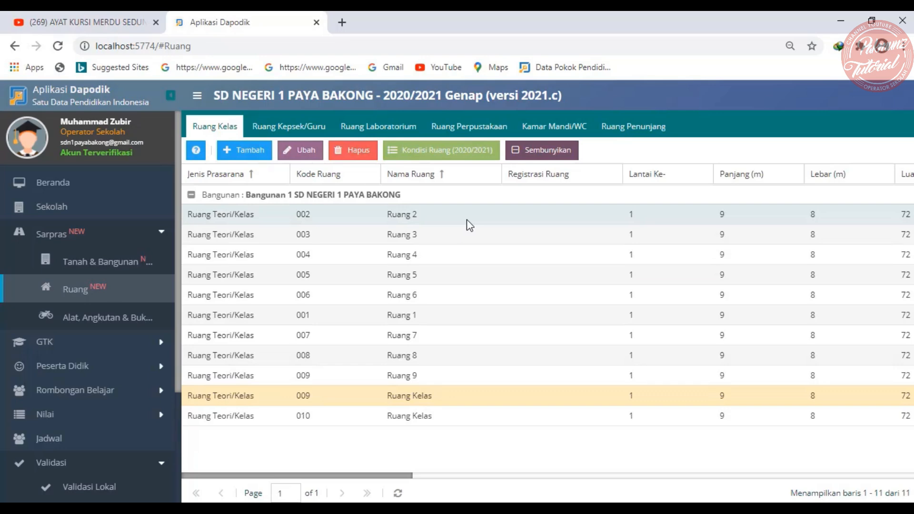
{"action": "left_click", "coordinate": [398, 215]}
{"action": "left_click", "coordinate": [362, 153]}
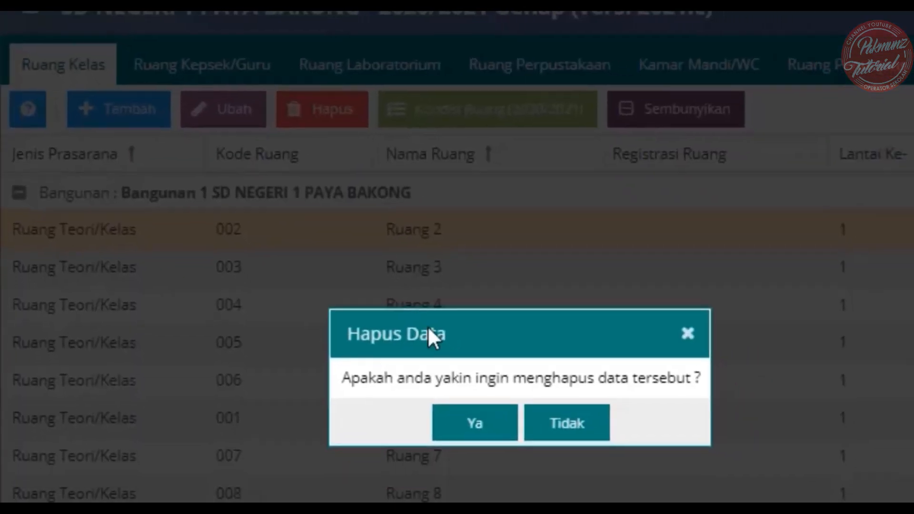
{"action": "left_click", "coordinate": [481, 428]}
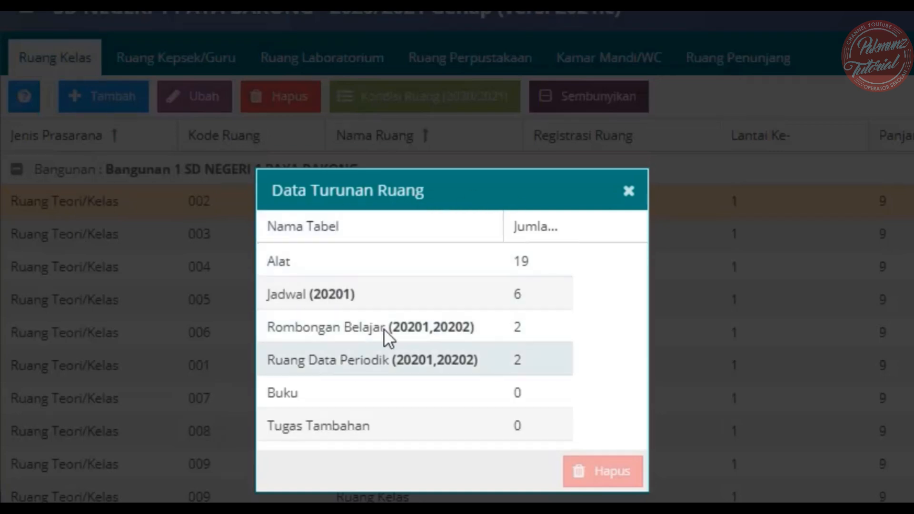
{"action": "left_click", "coordinate": [627, 191]}
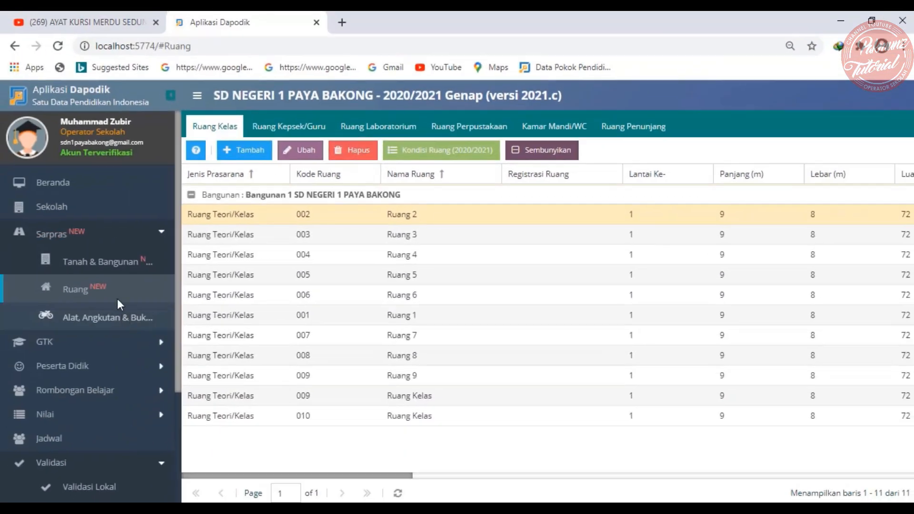
Begin a new building record on the school land with infrastructure type Bangunan and the name "data salah".
{"action": "left_click", "coordinate": [112, 258]}
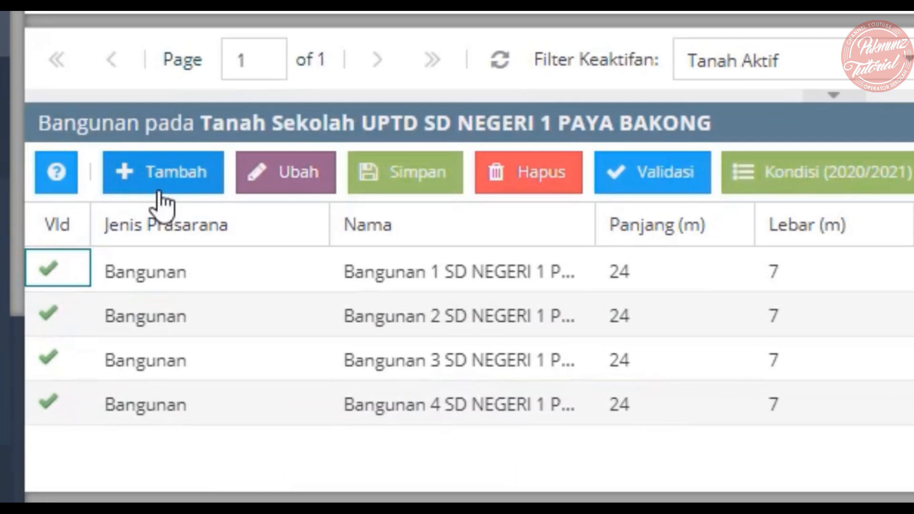
{"action": "left_click", "coordinate": [182, 186]}
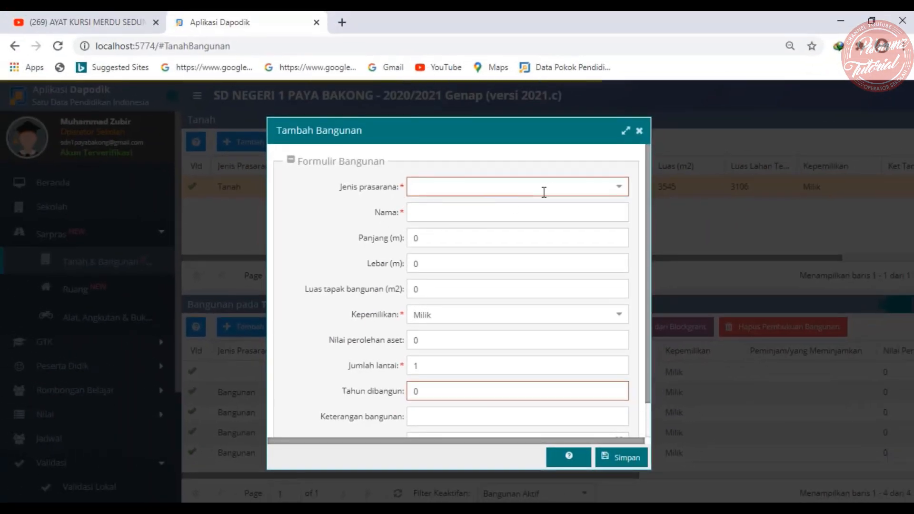
{"action": "left_click", "coordinate": [613, 191]}
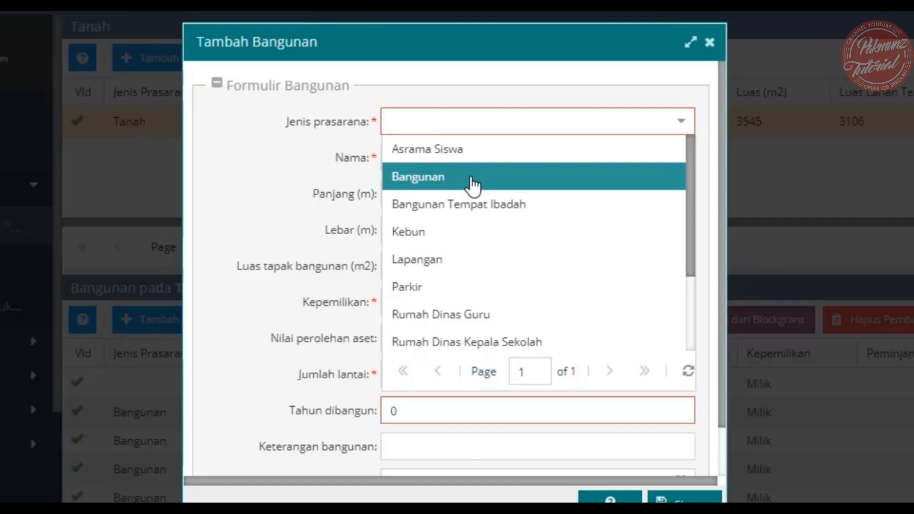
{"action": "left_click", "coordinate": [472, 183]}
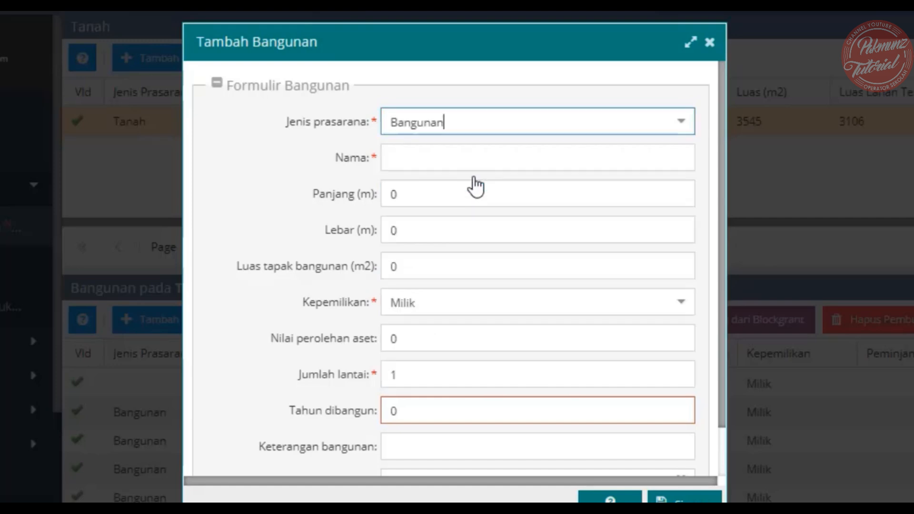
{"action": "left_click", "coordinate": [447, 156]}
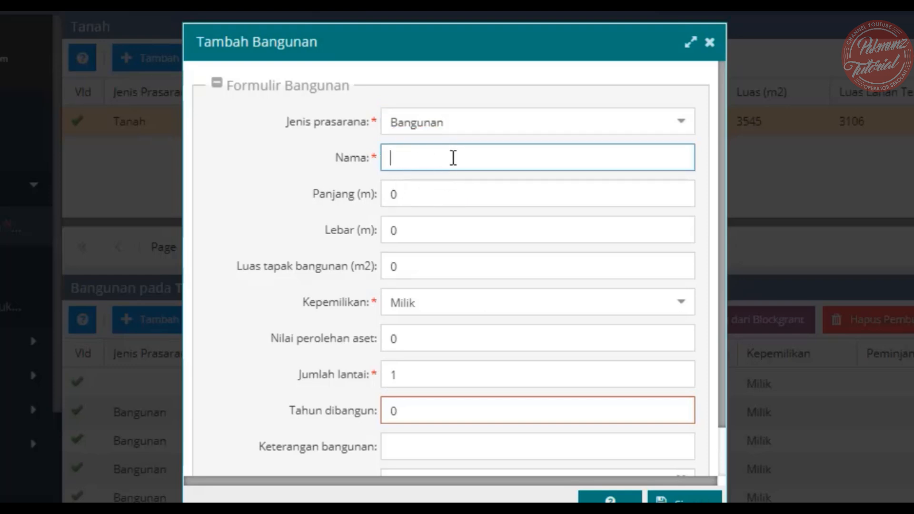
{"action": "type", "text": "data salah"}
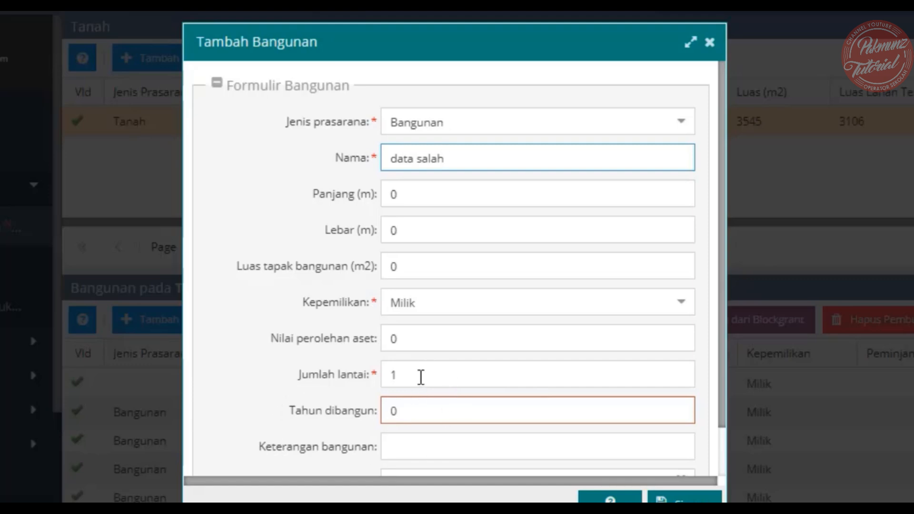
Set the building's construction year to 2020 and its user decree date to 01/02/2021, and save the record.
{"action": "scroll", "coordinate": [421, 365], "scroll_direction": "down", "scroll_amount": 2}
{"action": "left_click", "coordinate": [474, 356]}
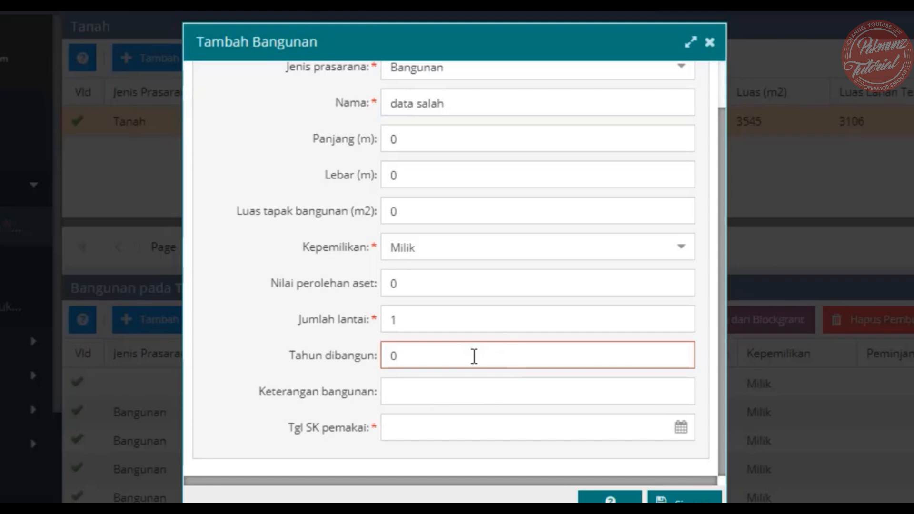
{"action": "type", "text": "2020"}
{"action": "left_click", "coordinate": [532, 386]}
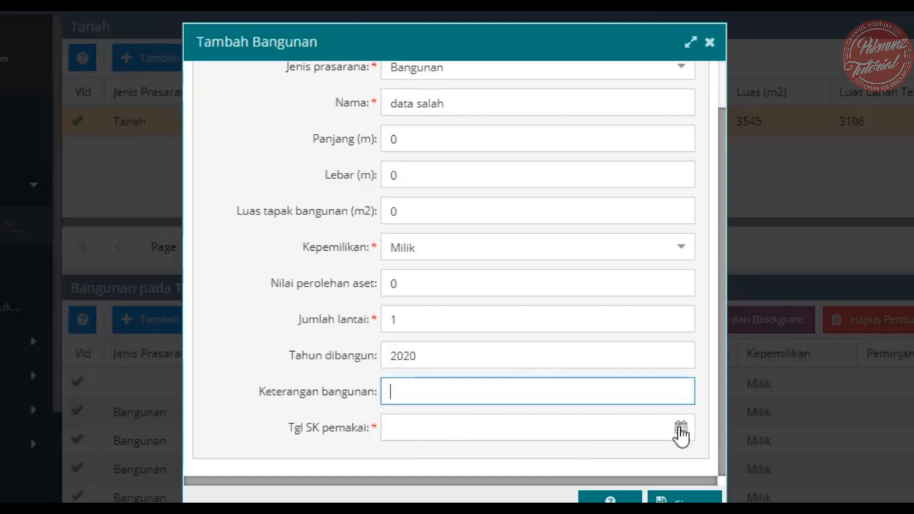
{"action": "left_click", "coordinate": [681, 431]}
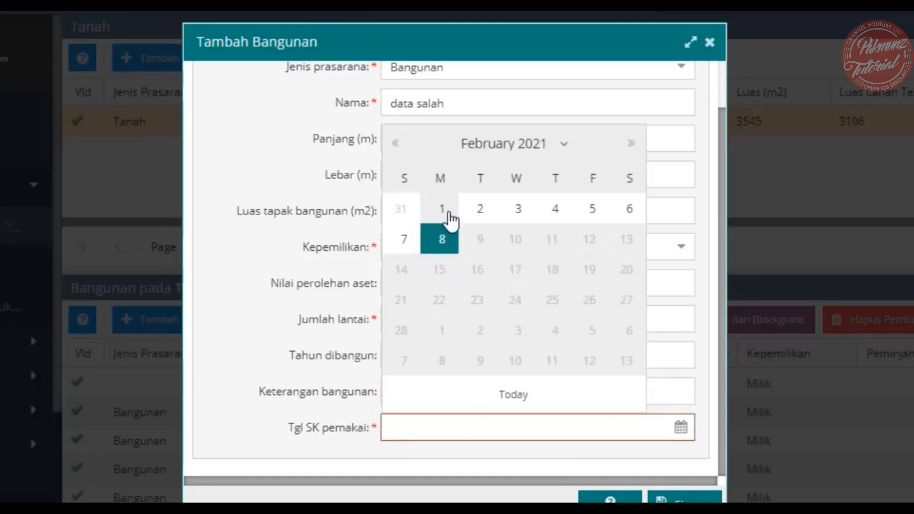
{"action": "left_click", "coordinate": [446, 212]}
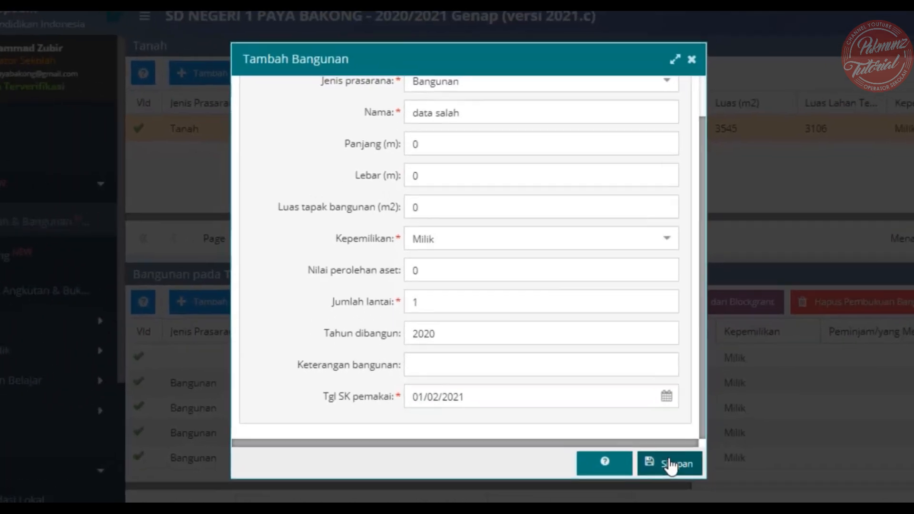
{"action": "left_click", "coordinate": [684, 497]}
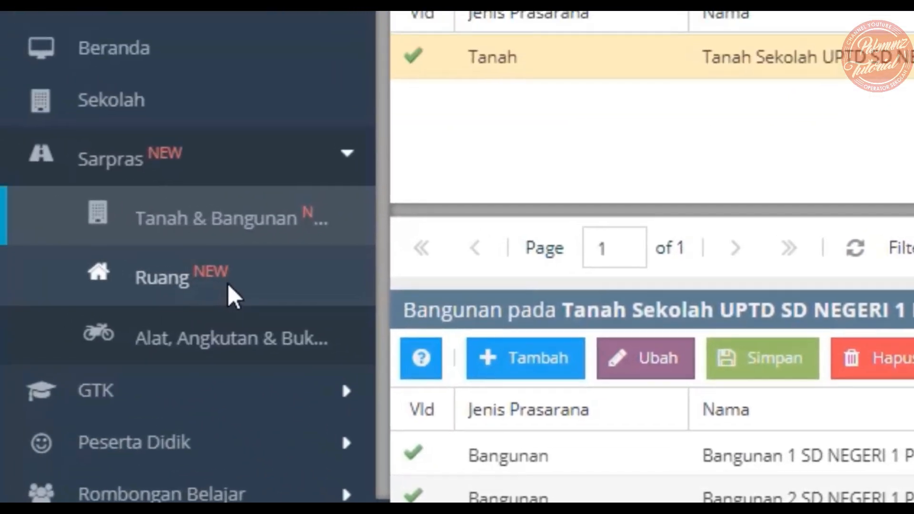
Reassign the classroom named Ruang Kelas with code 009 to the building "data salah" and save it.
{"action": "left_click", "coordinate": [228, 285]}
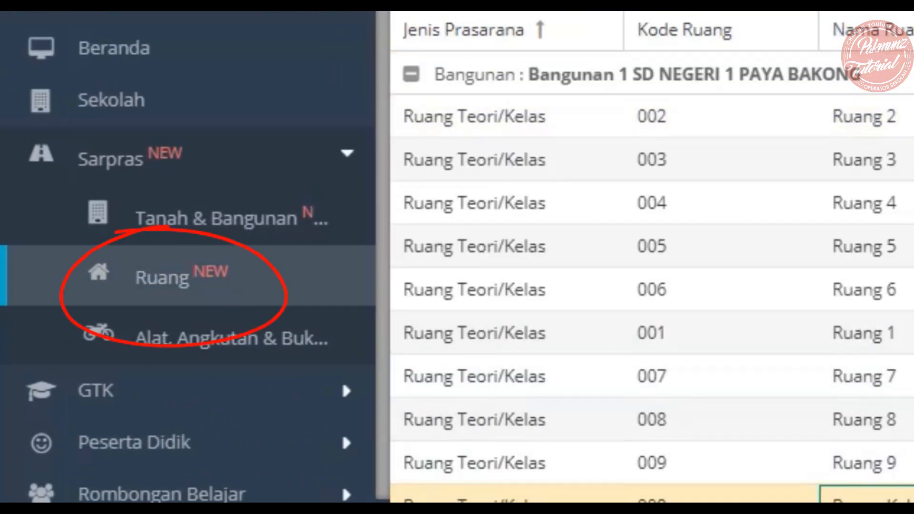
{"action": "left_click", "coordinate": [835, 493]}
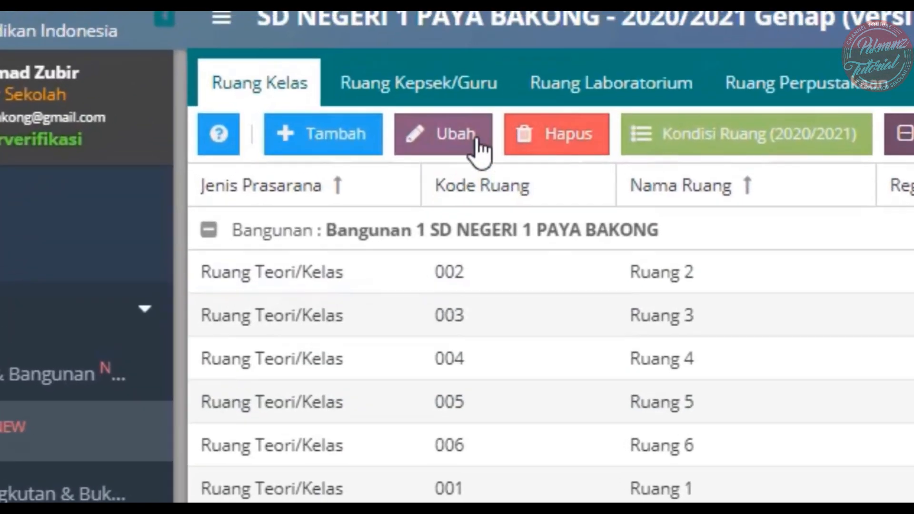
{"action": "left_click", "coordinate": [457, 78]}
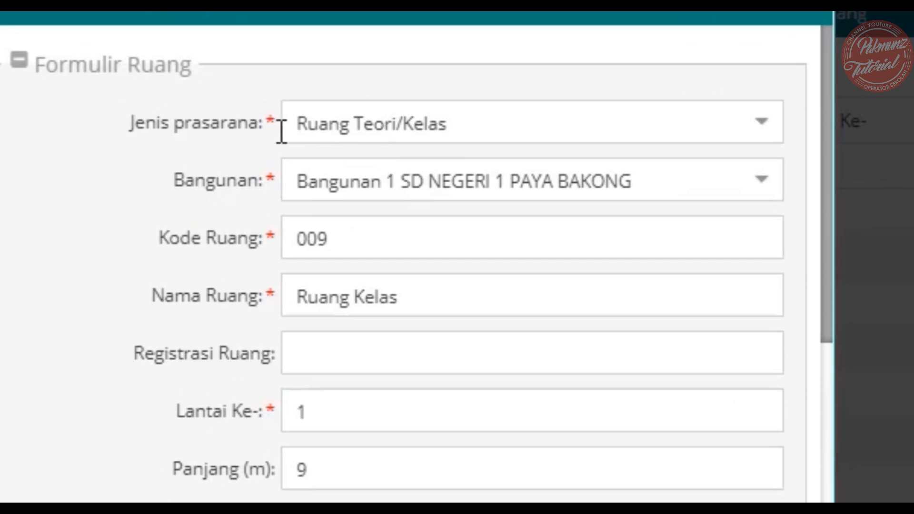
{"action": "left_click", "coordinate": [766, 181]}
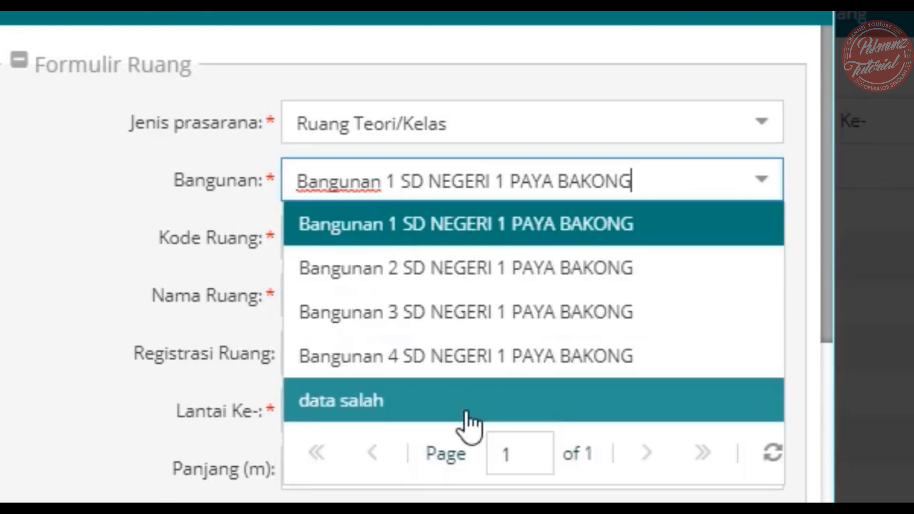
{"action": "left_click", "coordinate": [443, 418]}
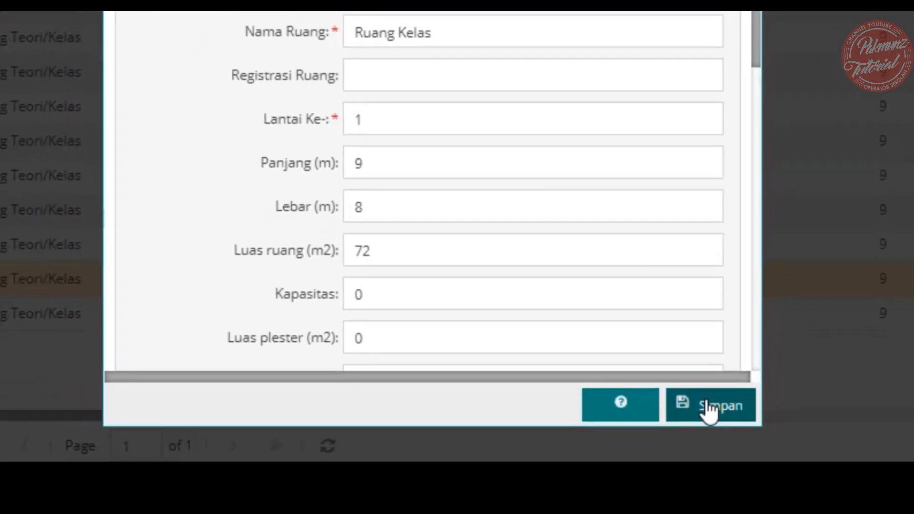
{"action": "left_click", "coordinate": [709, 407]}
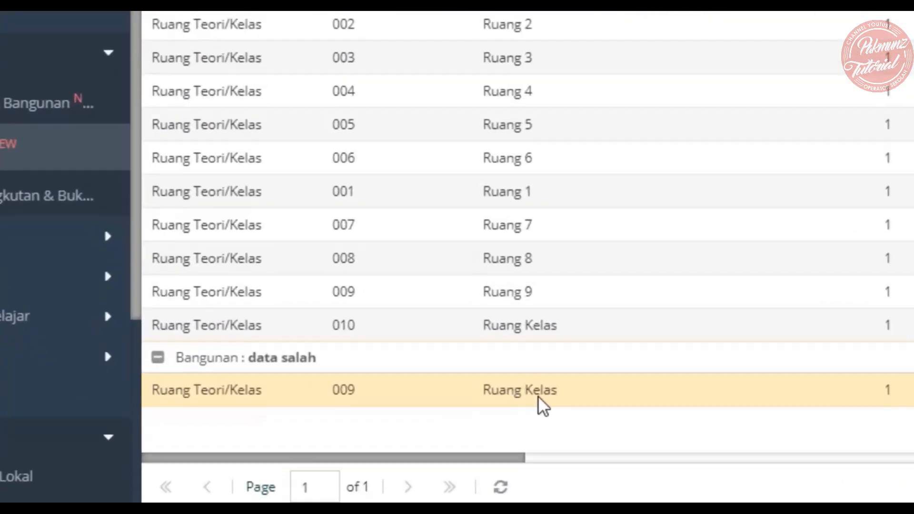
{"action": "left_click", "coordinate": [539, 398]}
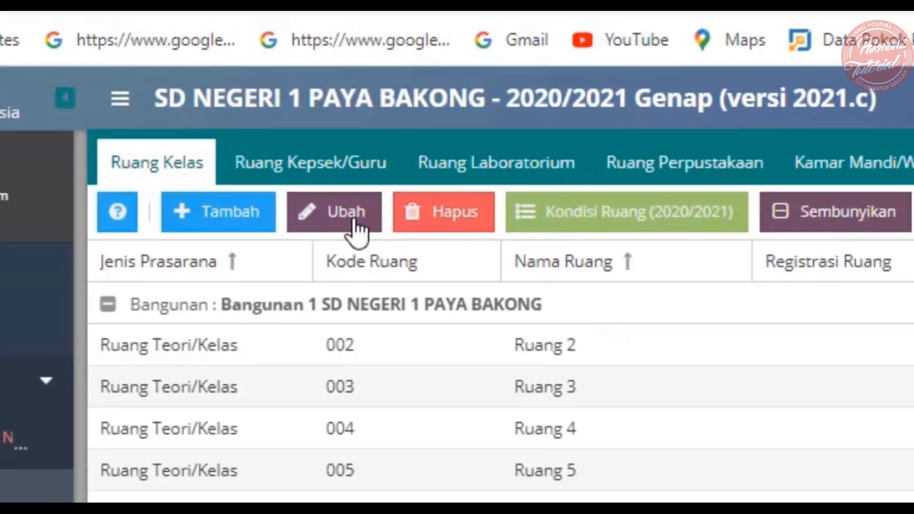
{"action": "left_click", "coordinate": [355, 221]}
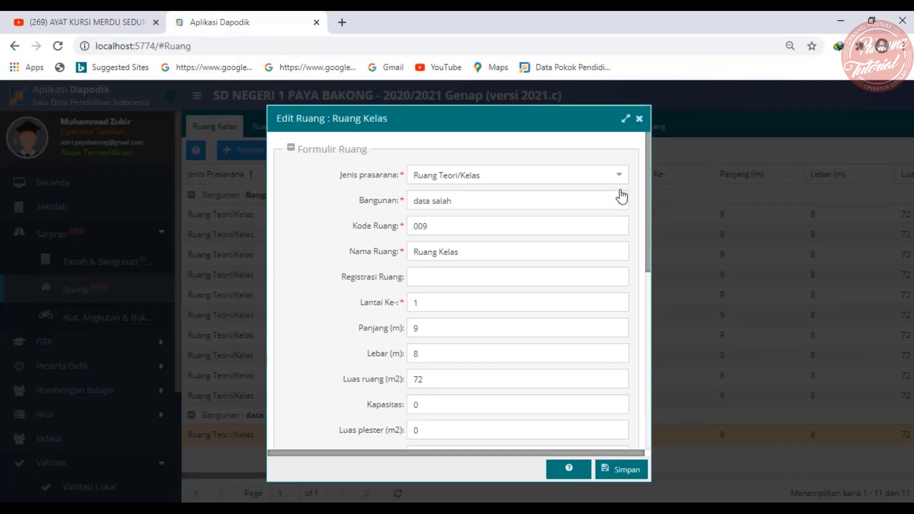
{"action": "left_click", "coordinate": [640, 119]}
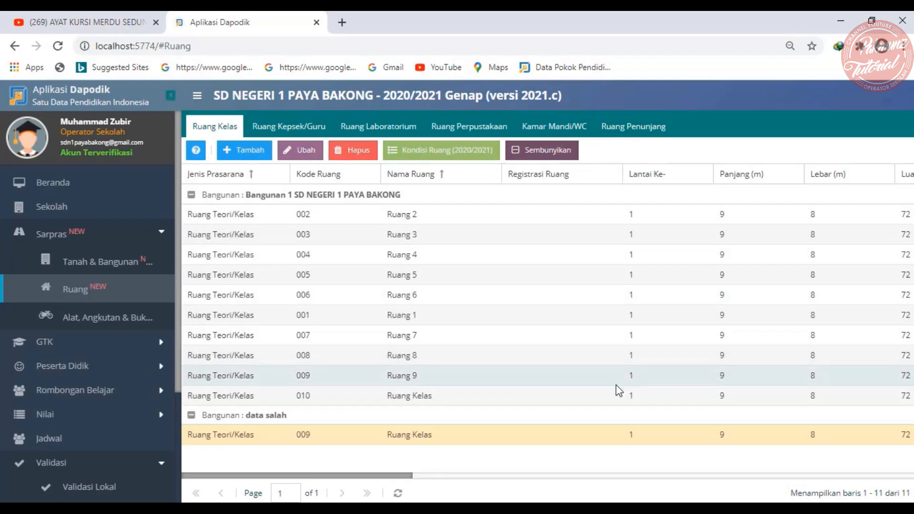
Reassign the classroom named Ruang Kelas with code 010 to the building "data salah" and save it.
{"action": "left_click", "coordinate": [580, 396]}
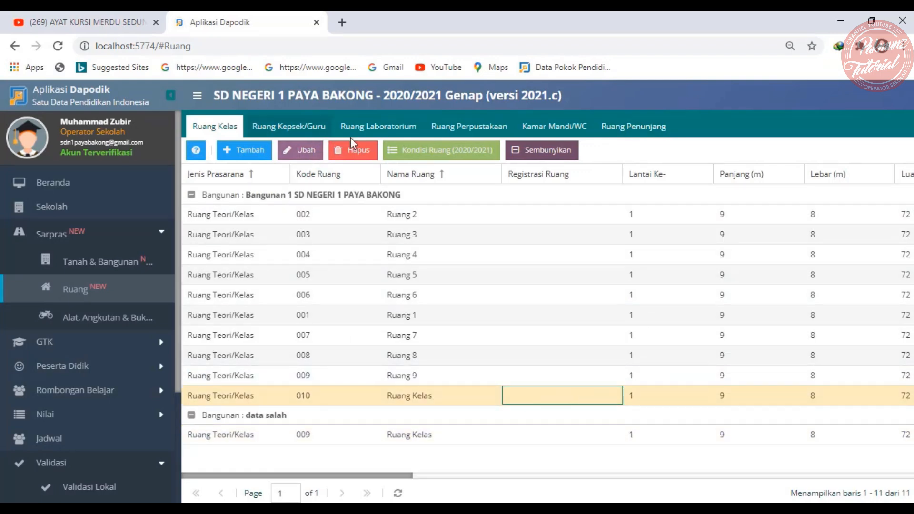
{"action": "left_click", "coordinate": [310, 153]}
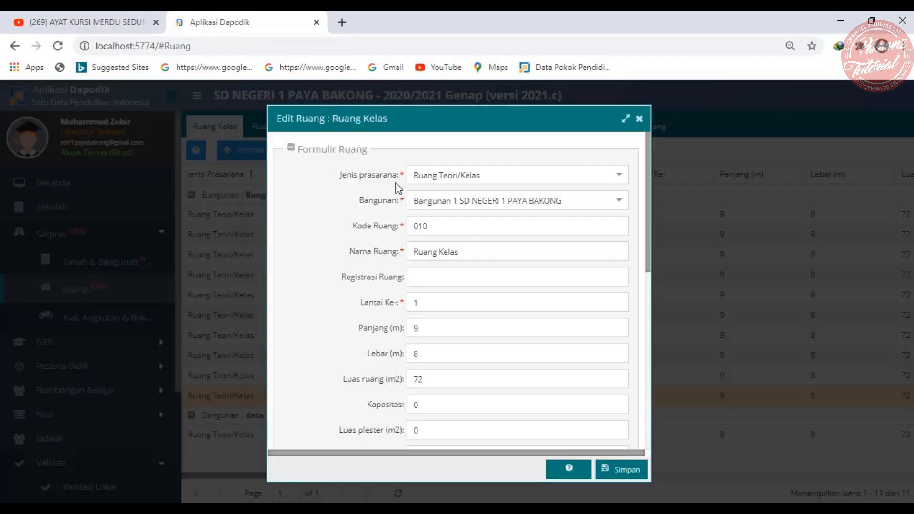
{"action": "left_click", "coordinate": [621, 211]}
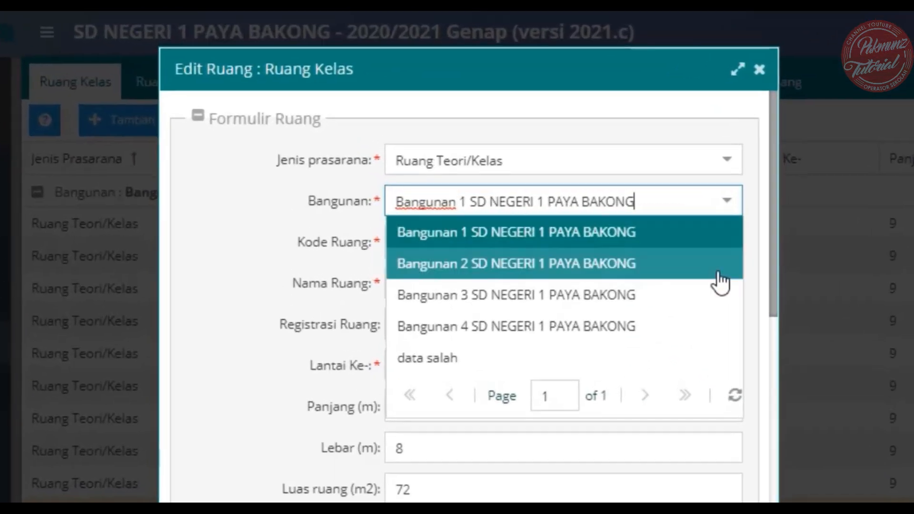
{"action": "left_click", "coordinate": [618, 361]}
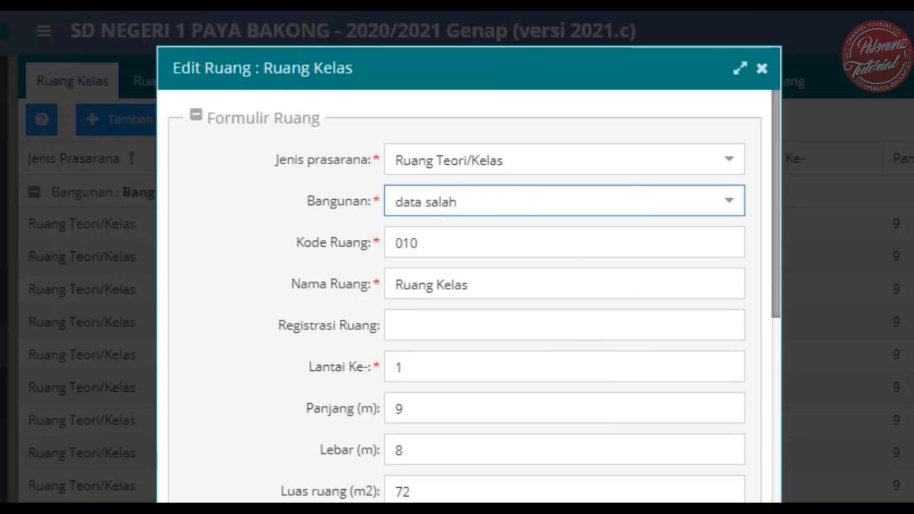
{"action": "left_click", "coordinate": [667, 500]}
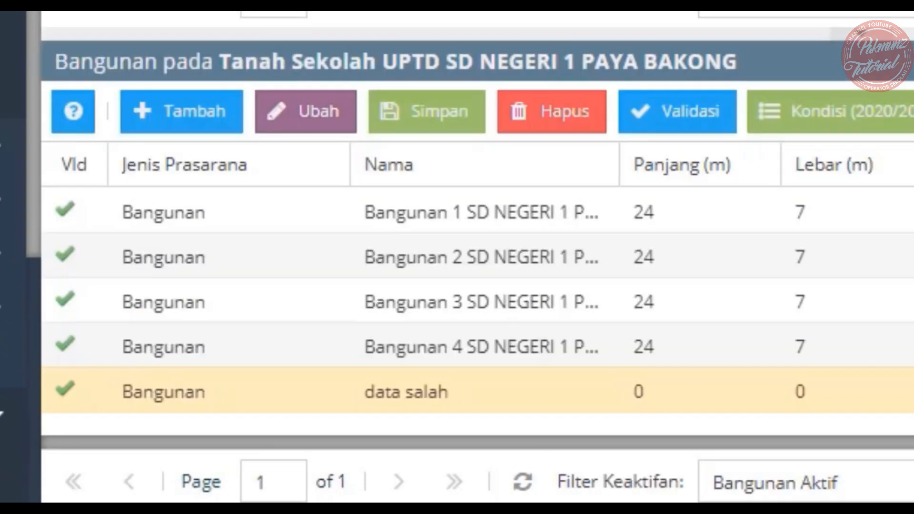
Write the building "data salah" off the books with reason Koreksi Data and write-off date 08/02/2021, and save it.
{"action": "left_click", "coordinate": [415, 398]}
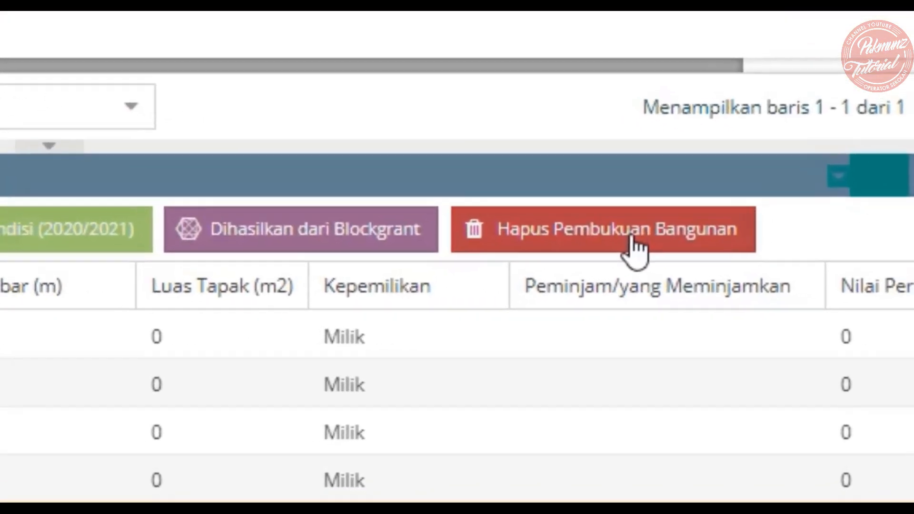
{"action": "left_click", "coordinate": [633, 247]}
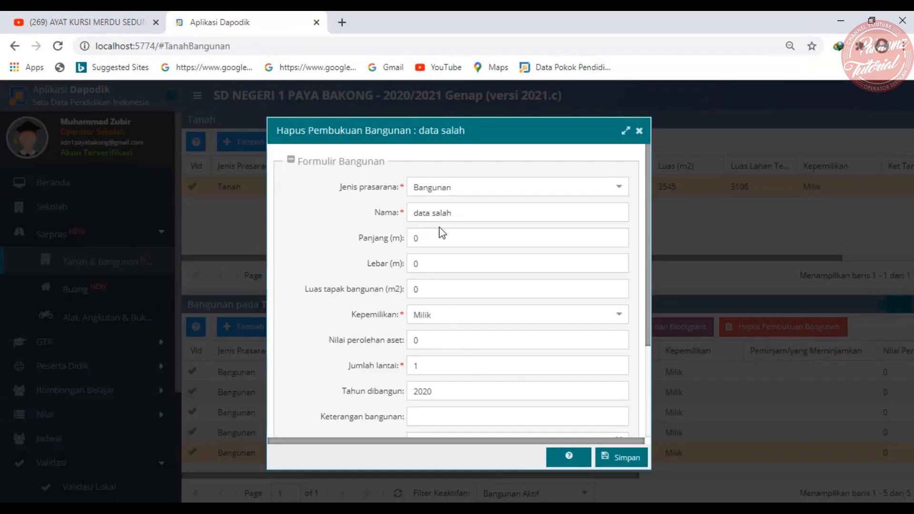
{"action": "scroll", "coordinate": [435, 253], "scroll_direction": "down", "scroll_amount": 3}
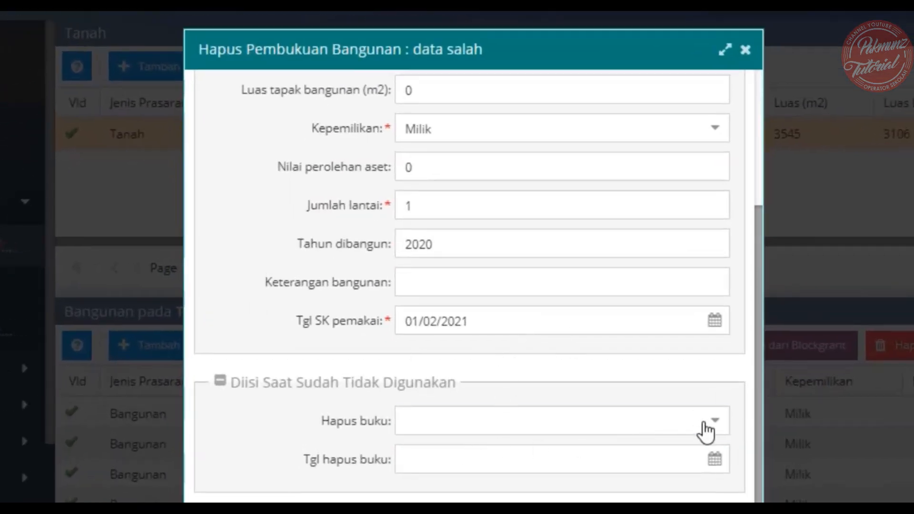
{"action": "left_click", "coordinate": [704, 429]}
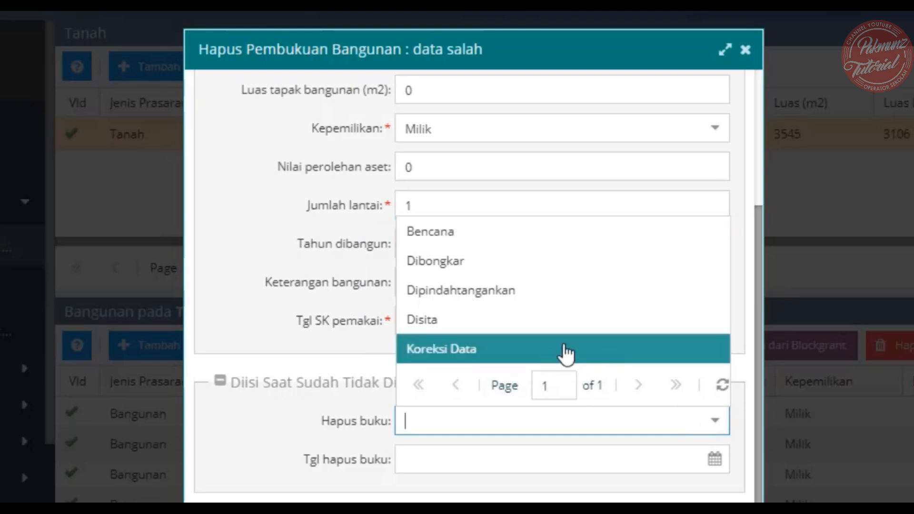
{"action": "left_click", "coordinate": [582, 354]}
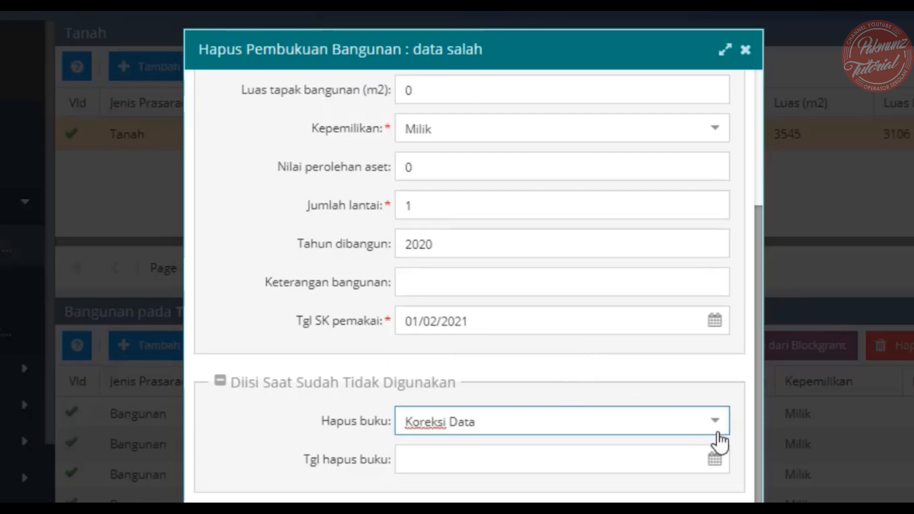
{"action": "left_click", "coordinate": [714, 459]}
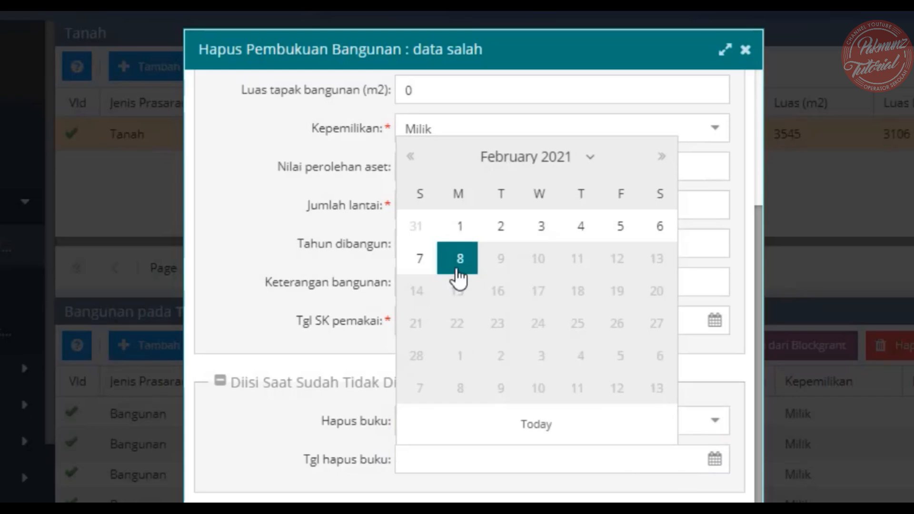
{"action": "left_click", "coordinate": [458, 260]}
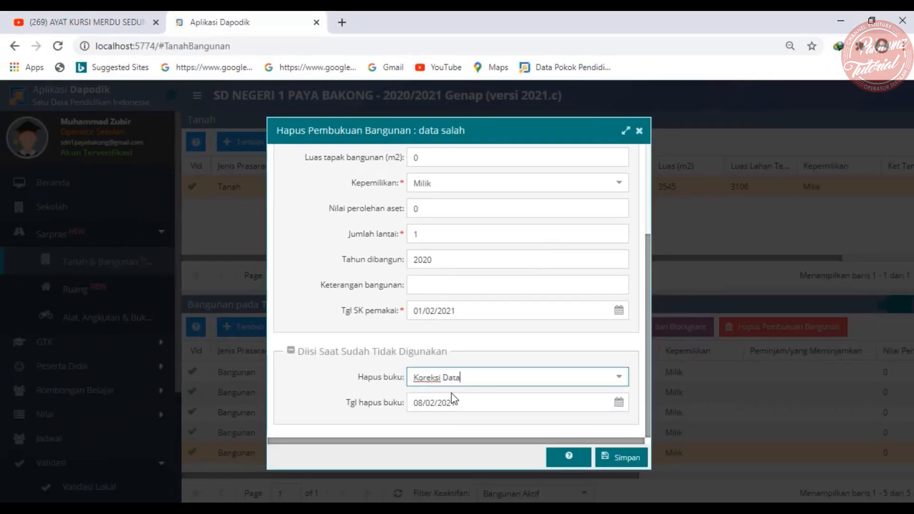
{"action": "left_click", "coordinate": [626, 458]}
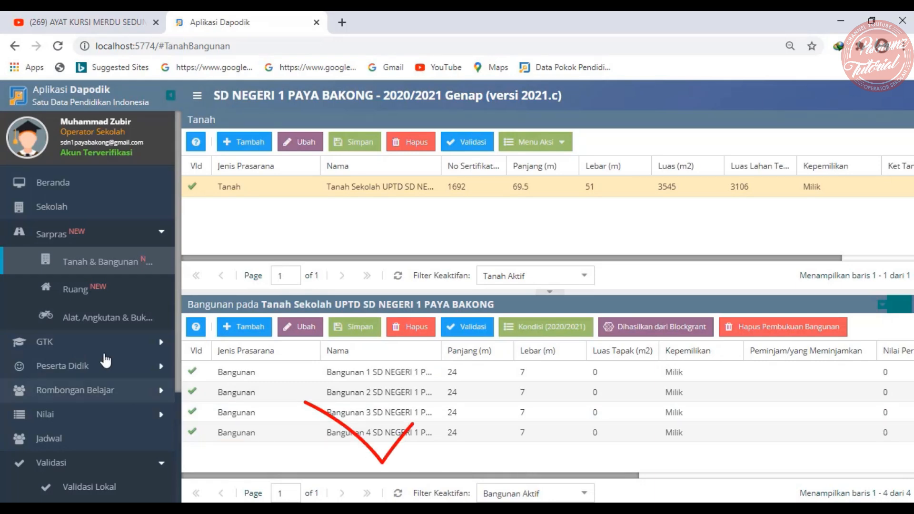
Refresh the classroom list to check the rooms of "data salah", and review the active buildings on the school land.
{"action": "left_click", "coordinate": [67, 298]}
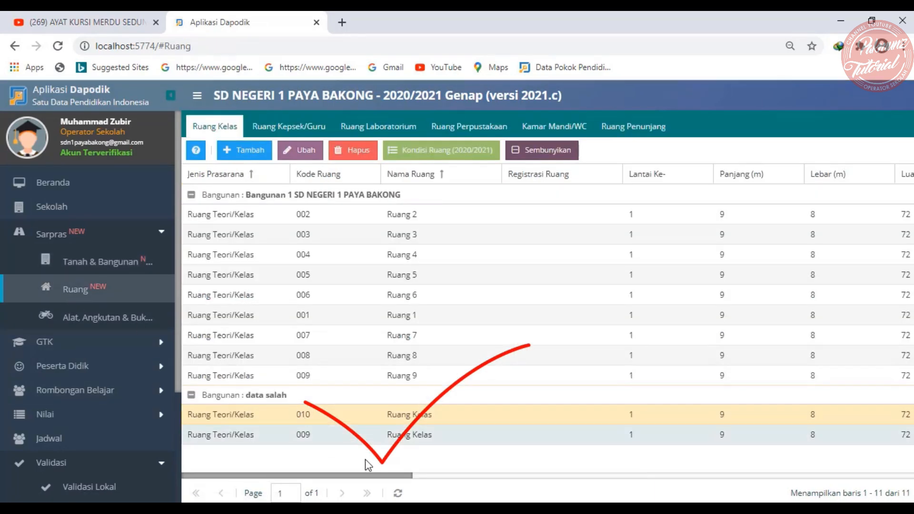
{"action": "left_click", "coordinate": [398, 494]}
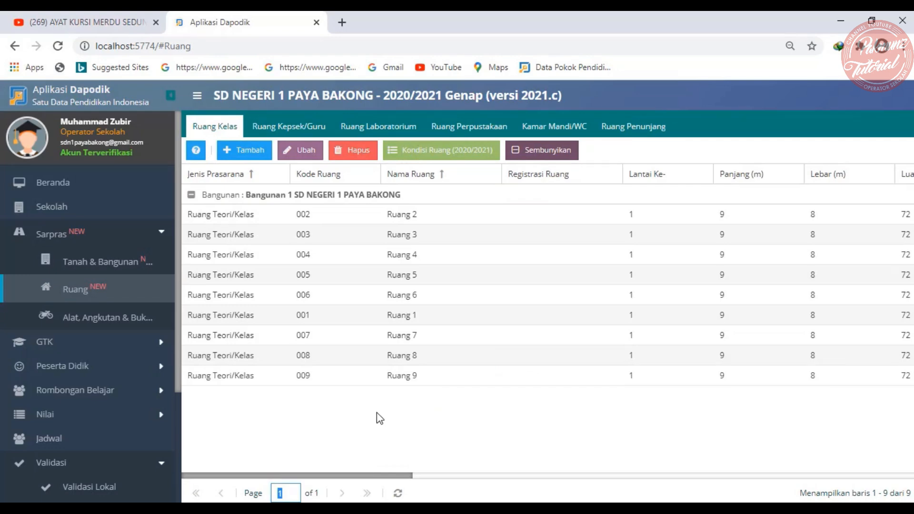
{"action": "left_click", "coordinate": [107, 265]}
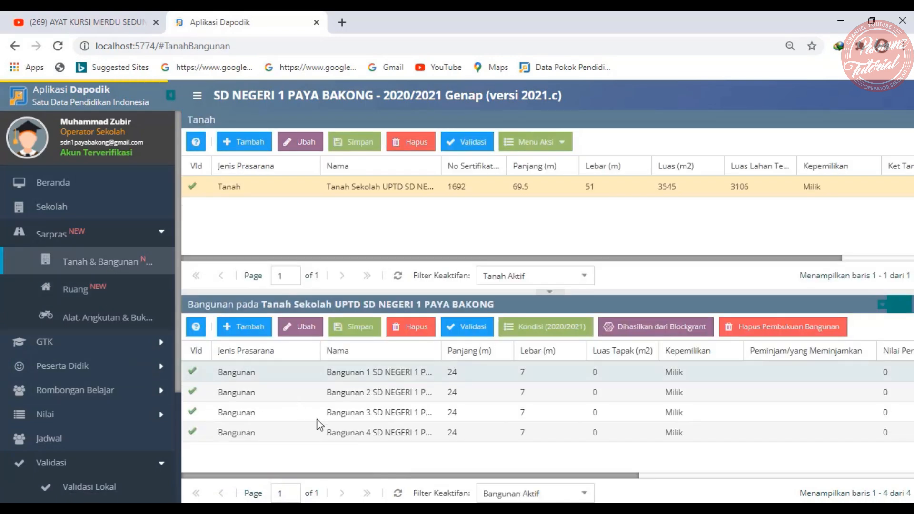
{"action": "left_click", "coordinate": [304, 457]}
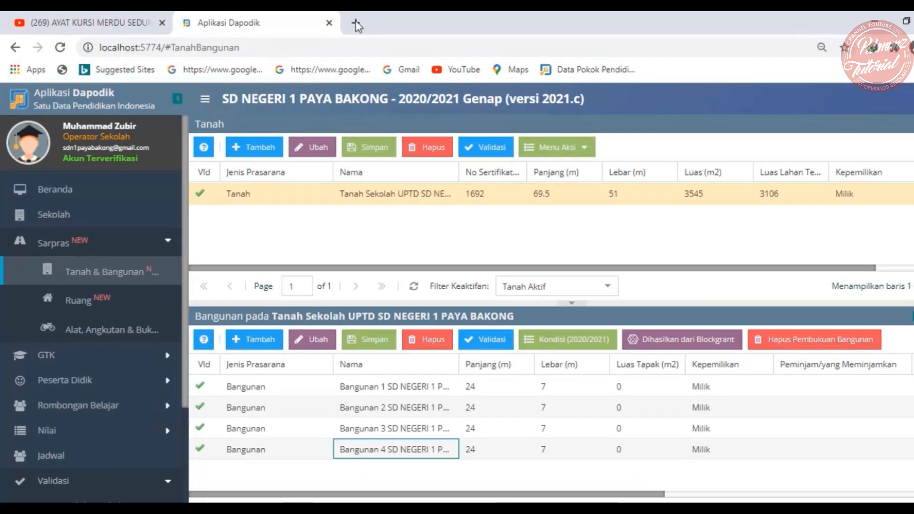
Begin entering the address sp.datadik.kemdikbud.go.id in a new browser tab, and look back at the Dapodik building list.
{"action": "left_click", "coordinate": [341, 22]}
{"action": "type", "text": "sp"}
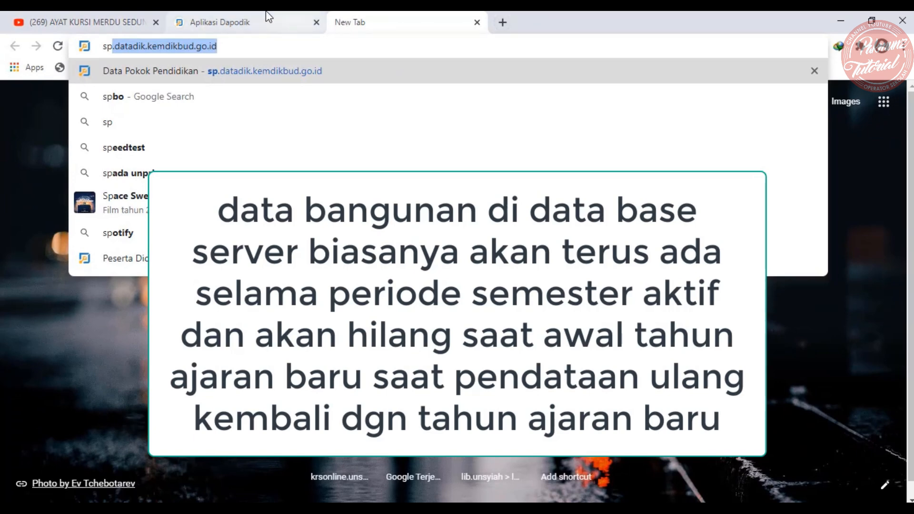
{"action": "left_click", "coordinate": [249, 19]}
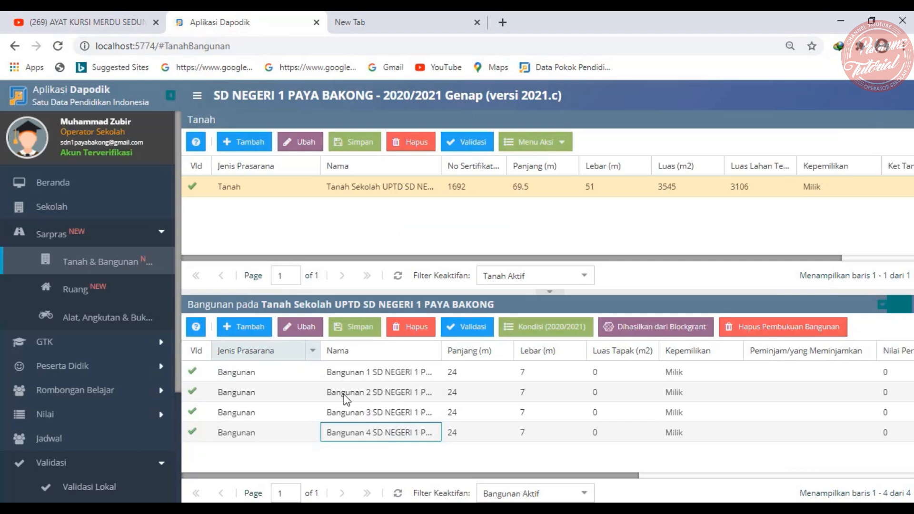
{"action": "left_click", "coordinate": [384, 17]}
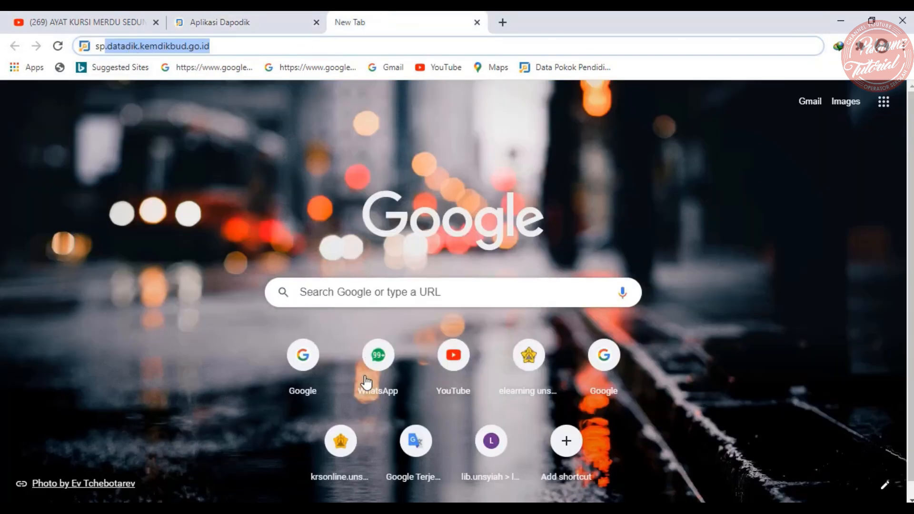
{"action": "left_click", "coordinate": [200, 21]}
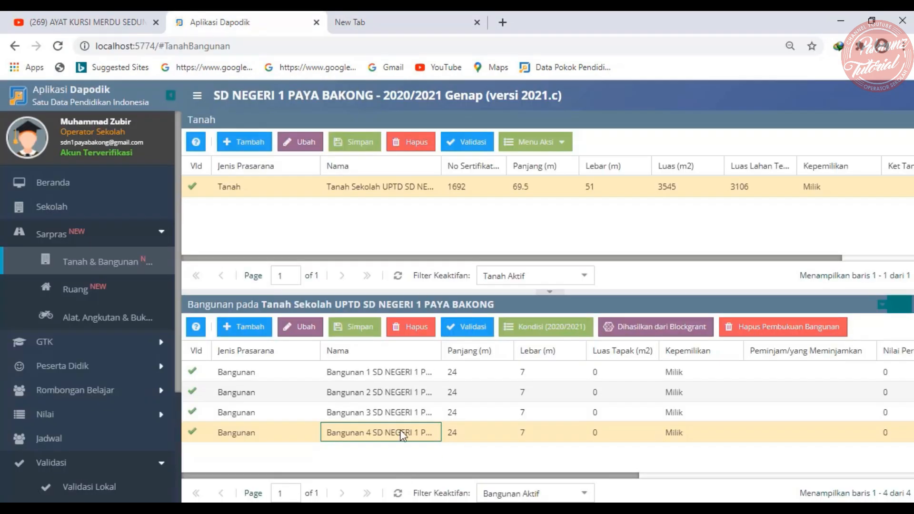
{"action": "left_click", "coordinate": [365, 31]}
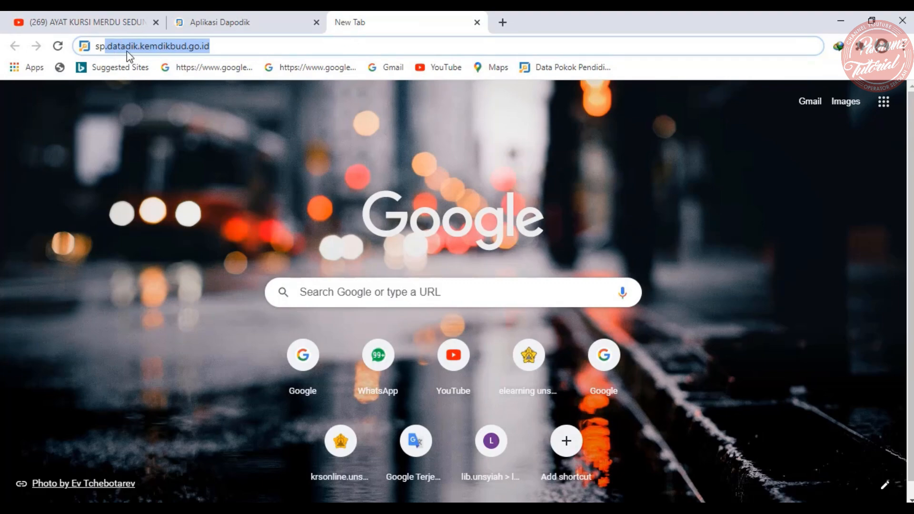
Return to the Dapodik application and open its Beranda dashboard to view the school summary.
{"action": "left_click", "coordinate": [199, 15]}
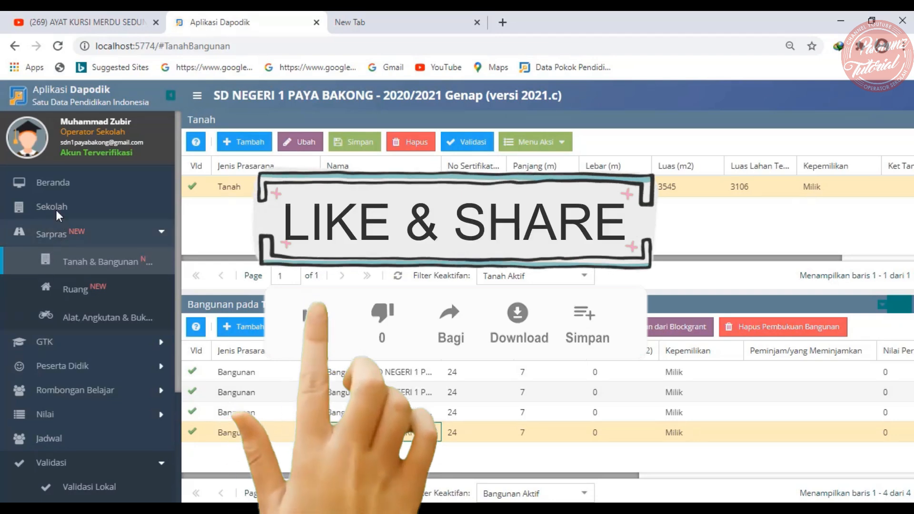
{"action": "left_click", "coordinate": [52, 179]}
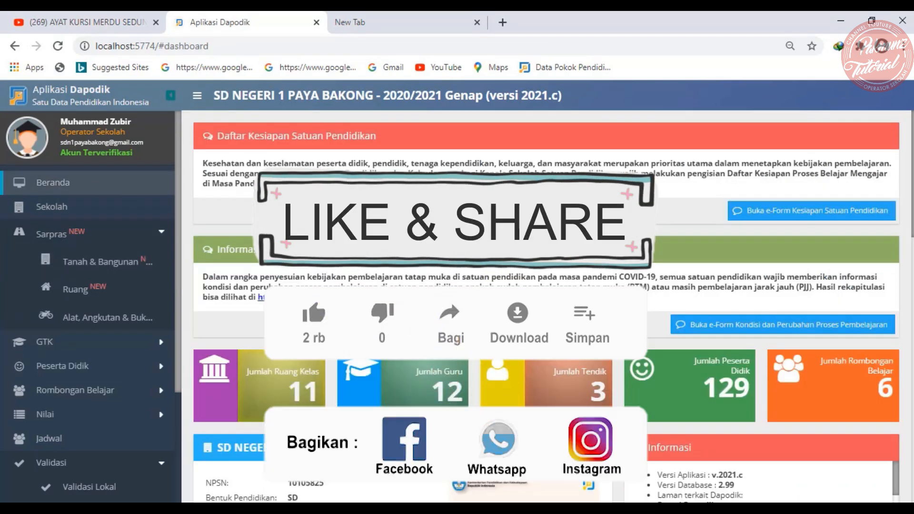